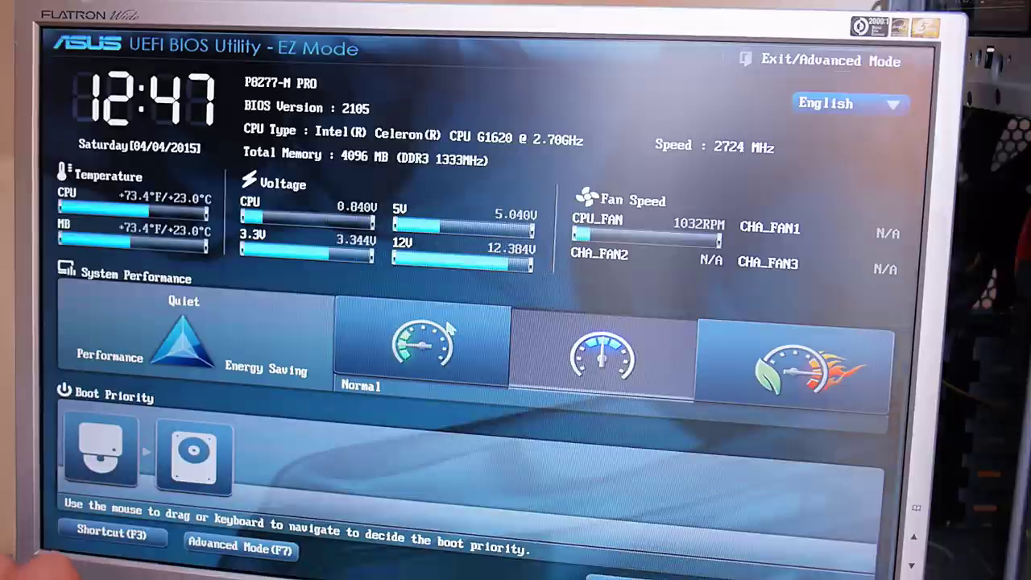
Enter the BIOS Advanced Mode and open the SATA Configuration page of the Advanced settings.
{"action": "key", "text": "F7"}
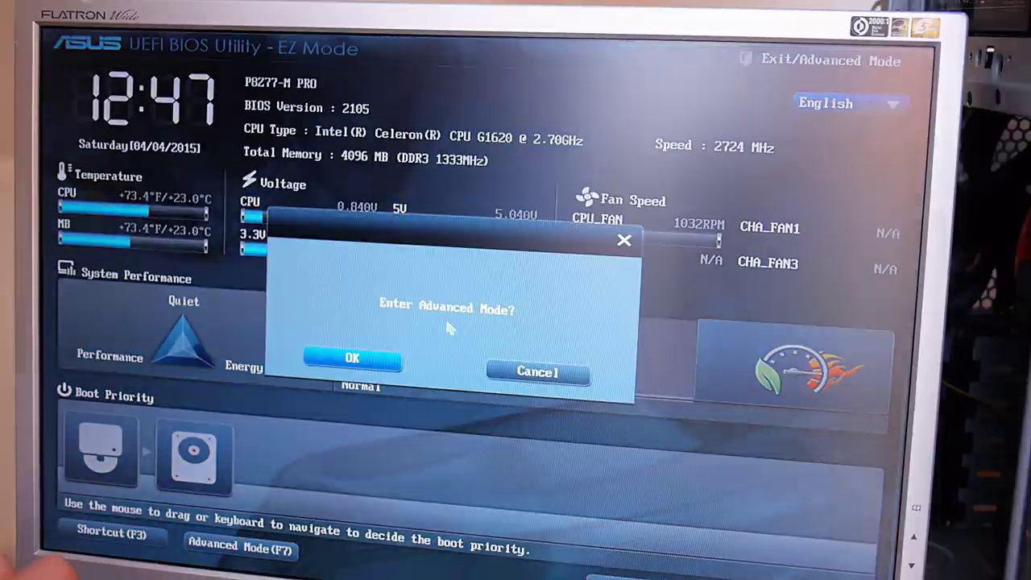
{"action": "key", "text": "Return"}
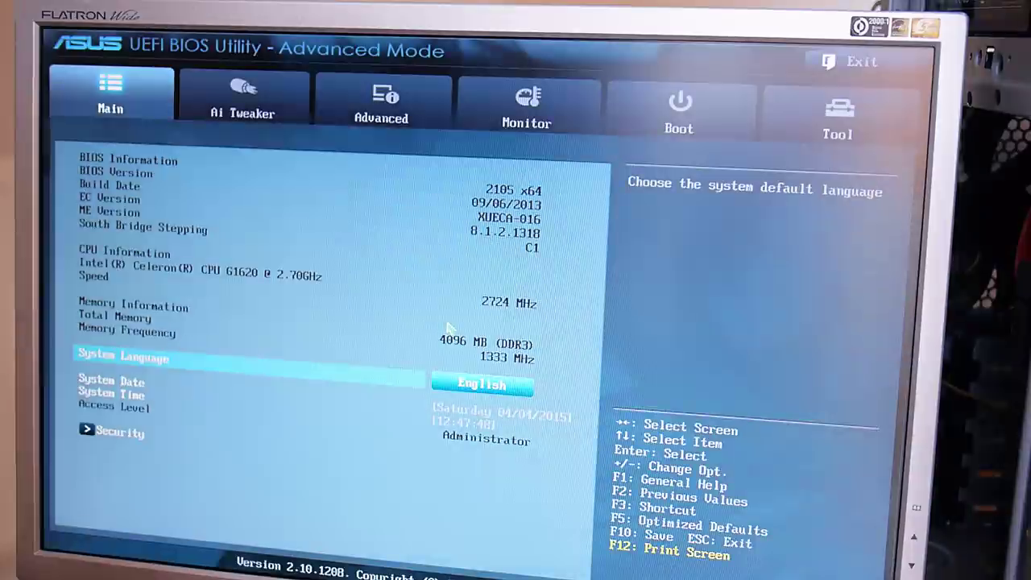
{"action": "key", "text": "Right"}
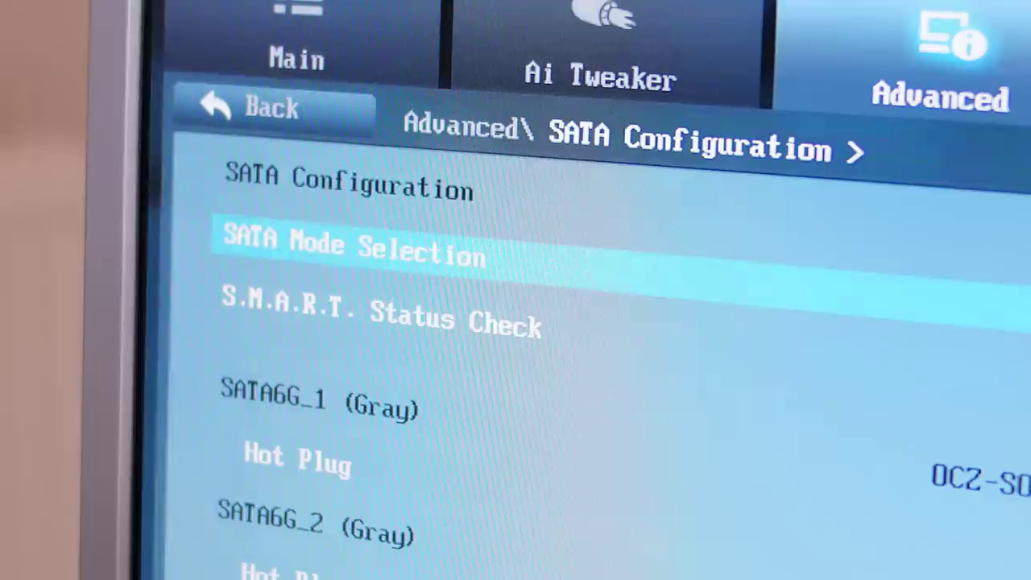
Enable Hot Plug for the SATA3G_6 port holding the MAXTOR STM3160 drive, and save the changes with a reset.
{"action": "key", "text": "Down"}
{"action": "key", "text": "Down"}
{"action": "key", "text": "Down"}
{"action": "key", "text": "Down"}
{"action": "key", "text": "Down"}
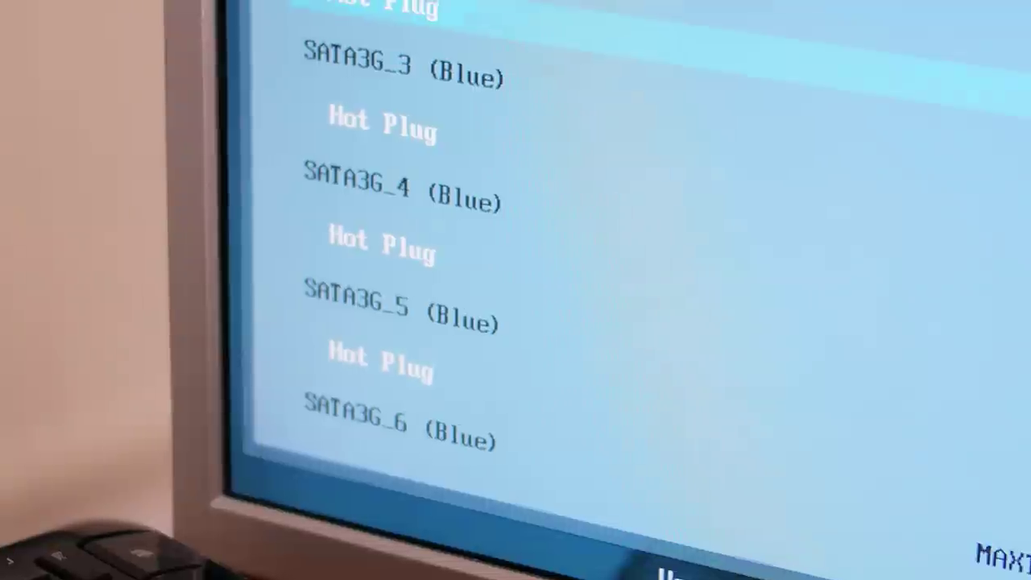
{"action": "key", "text": "Down"}
{"action": "key", "text": "Down"}
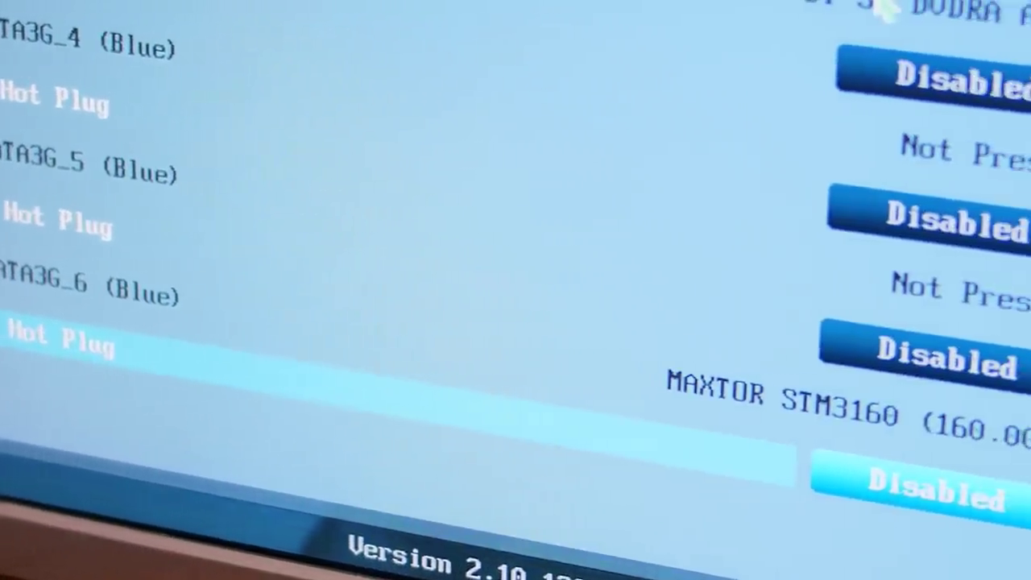
{"action": "key", "text": "Return"}
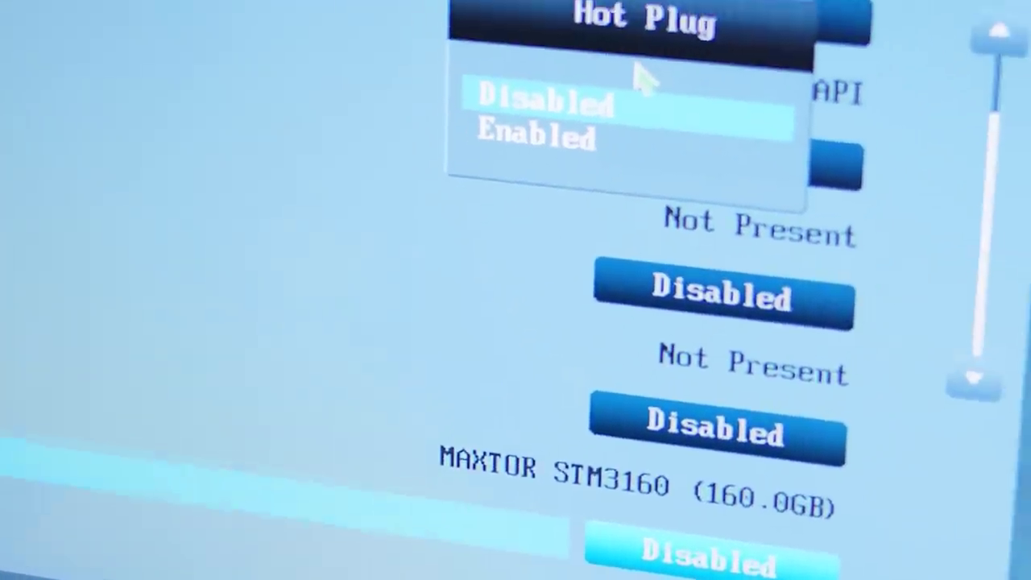
{"action": "key", "text": "Down"}
{"action": "key", "text": "Return"}
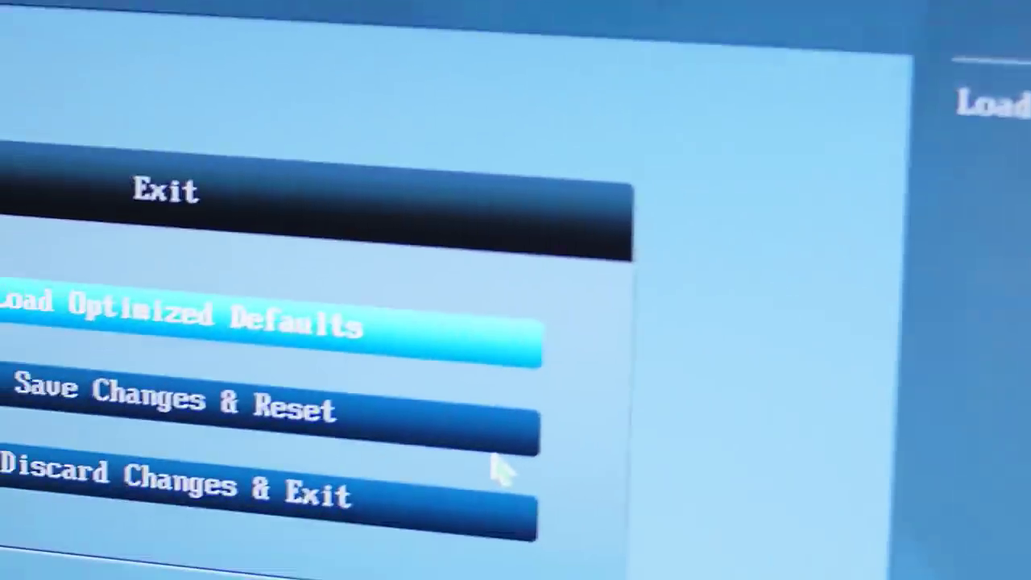
{"action": "key", "text": "Down"}
{"action": "key", "text": "Return"}
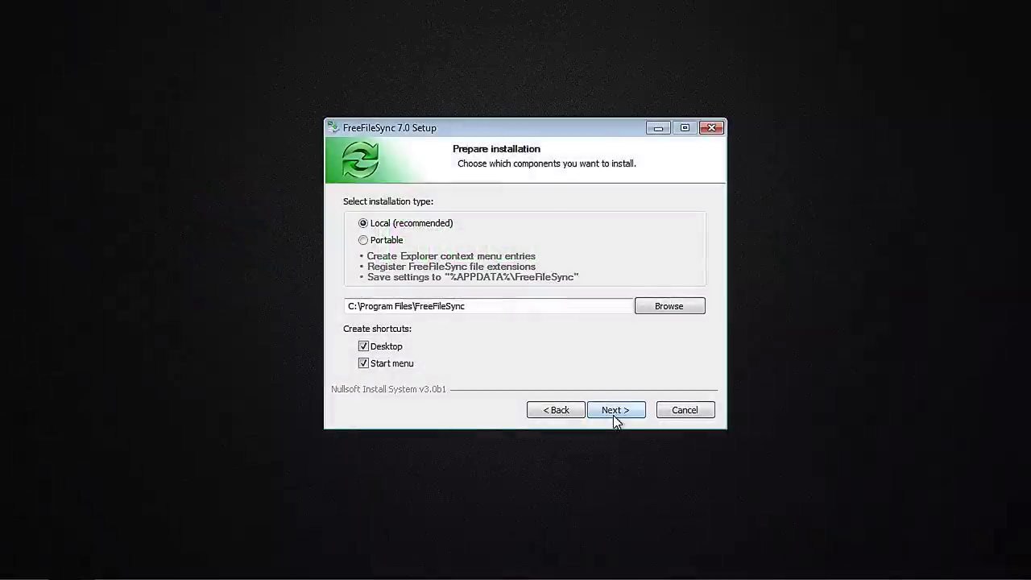
Install FreeFileSync 7.0 locally in C:\Program Files\FreeFileSync with desktop and start menu shortcuts, leaving out Ad-Aware Web Companion.
{"action": "left_click", "coordinate": [613, 414]}
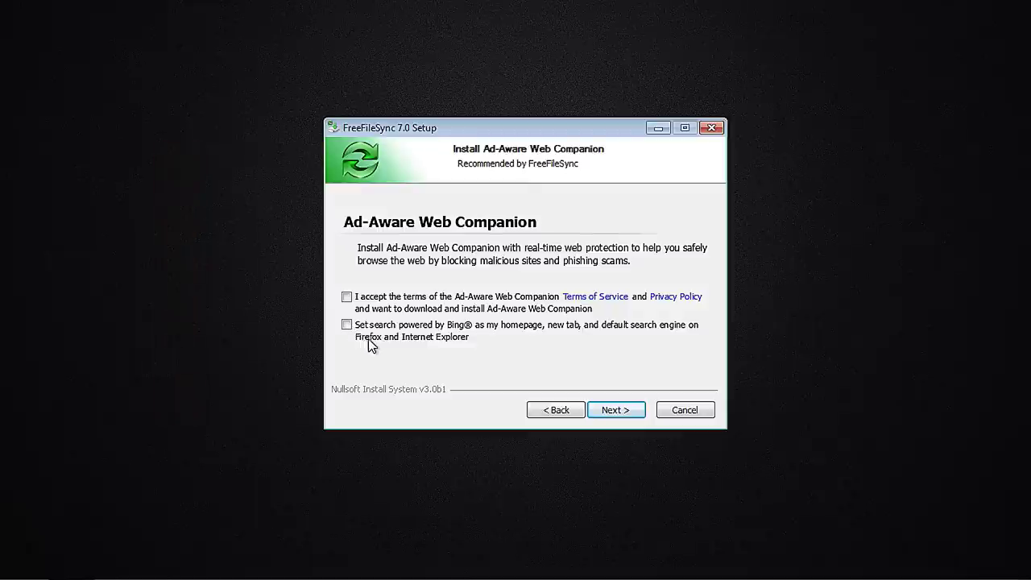
{"action": "left_click", "coordinate": [616, 410]}
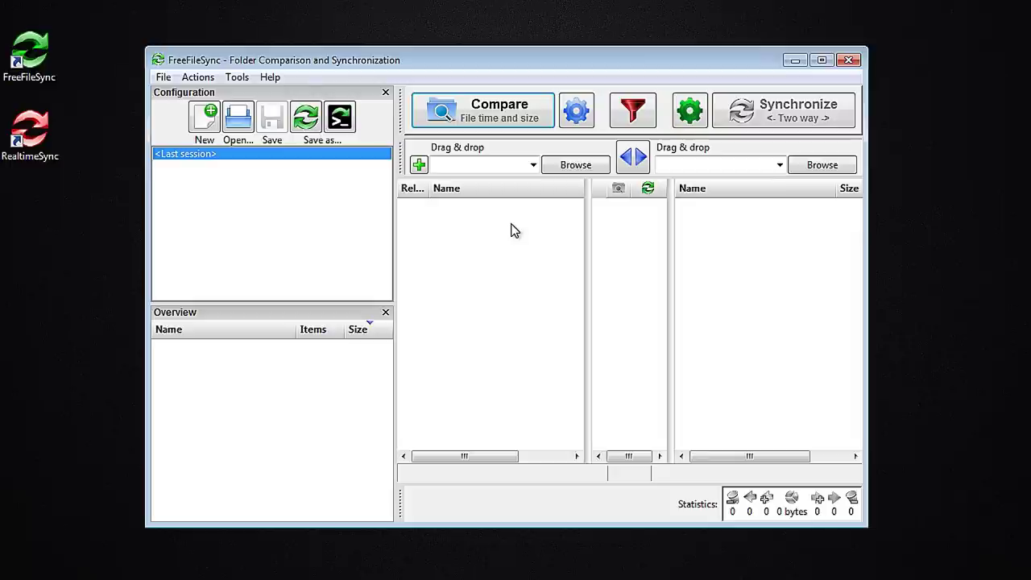
Set the user's My Documents folder on C: as the source folder of the FreeFileSync pair.
{"action": "left_click", "coordinate": [575, 165]}
{"action": "left_click", "coordinate": [298, 121]}
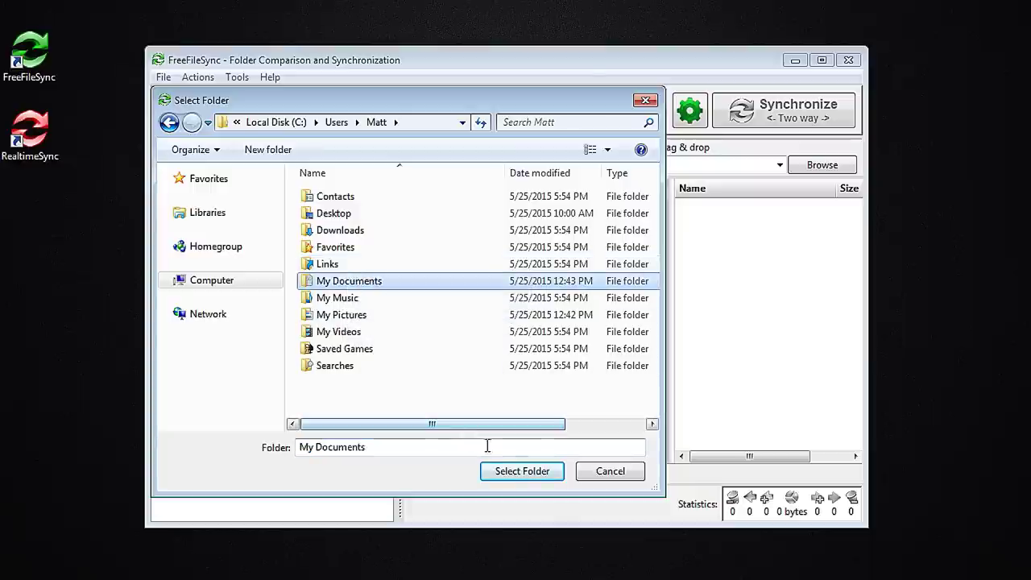
{"action": "left_click", "coordinate": [508, 475]}
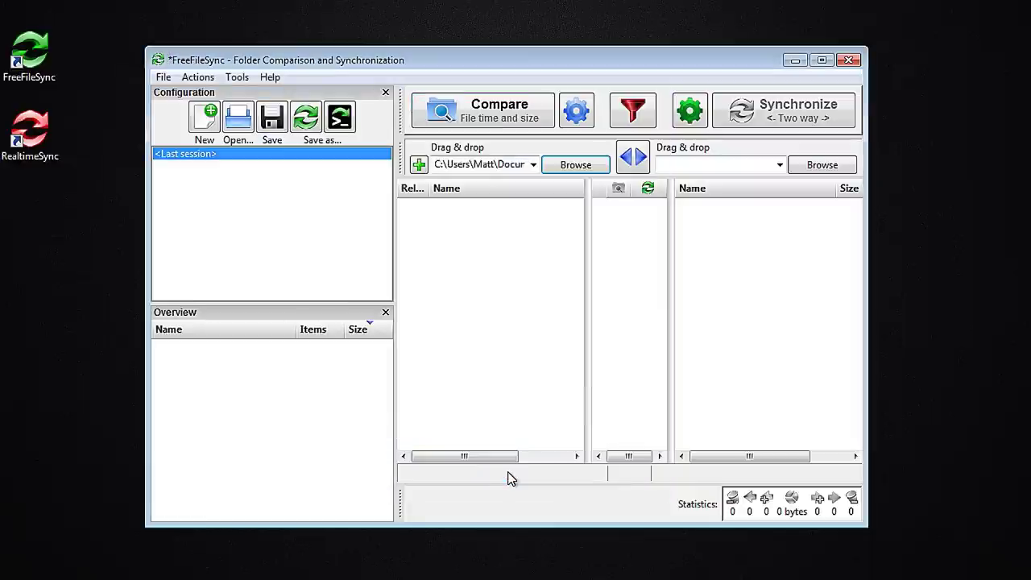
Create a Documents folder on Backup Drive (O:) and set it as the target folder of the pair.
{"action": "left_click", "coordinate": [811, 167]}
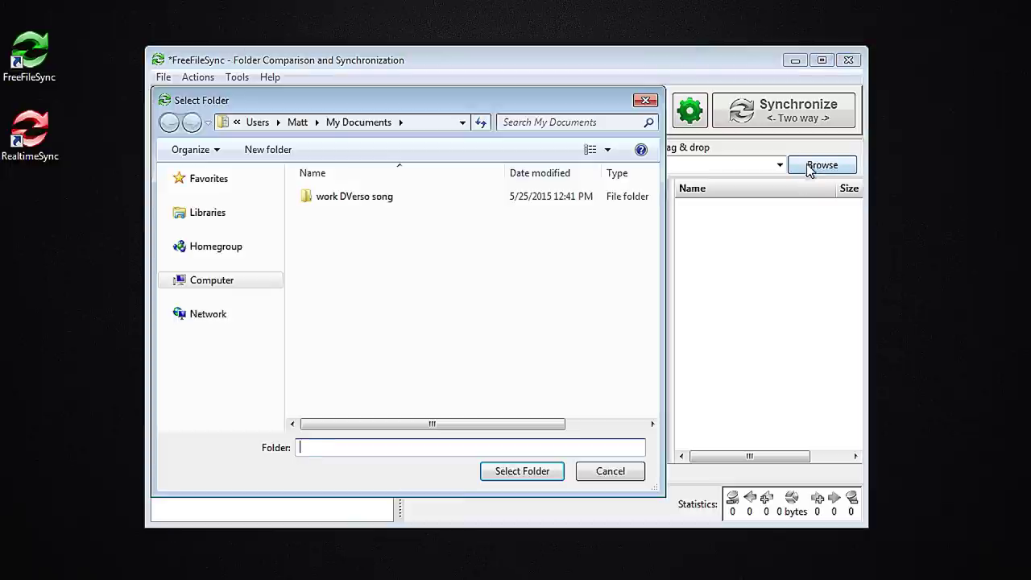
{"action": "left_click", "coordinate": [223, 281]}
{"action": "double_click", "coordinate": [383, 265]}
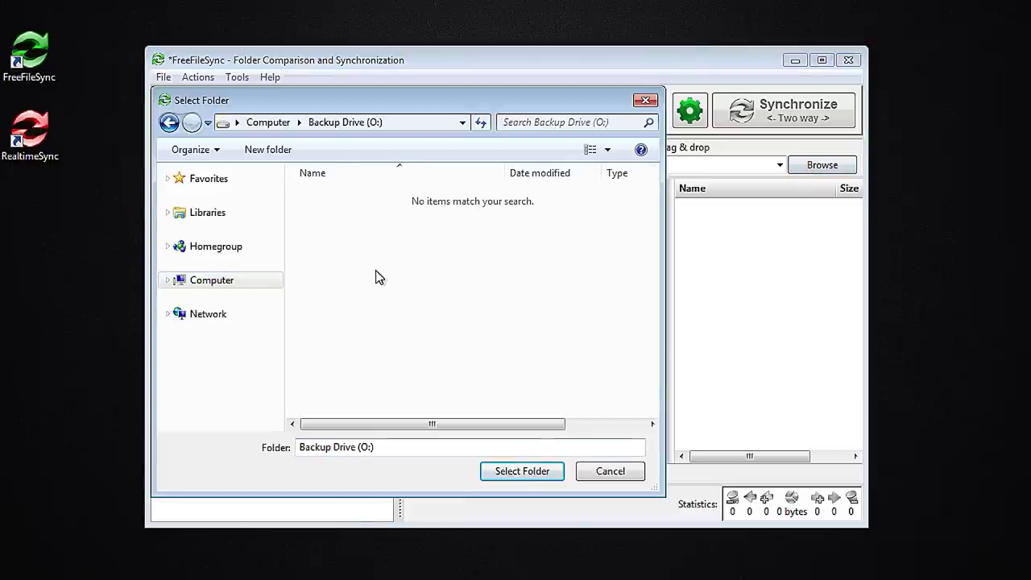
{"action": "right_click", "coordinate": [377, 272]}
{"action": "mouse_move", "coordinate": [487, 451]}
{"action": "left_click", "coordinate": [563, 442]}
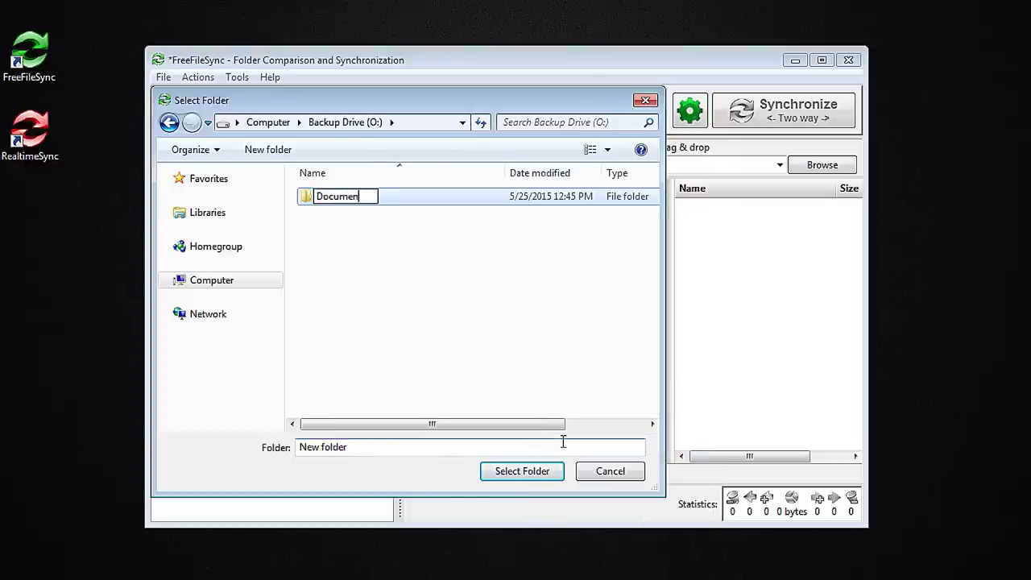
{"action": "left_click", "coordinate": [525, 472]}
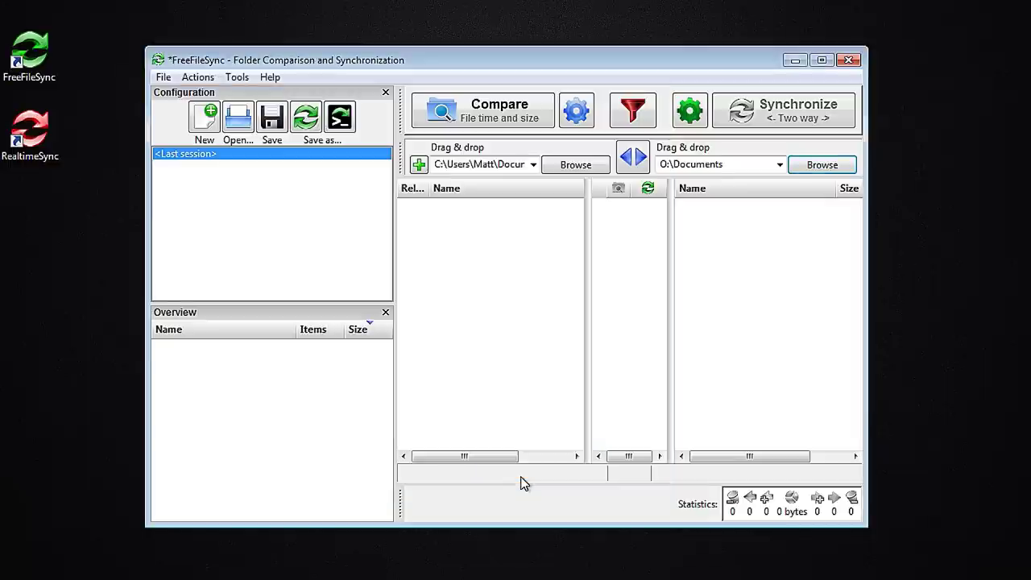
Add a second folder pair from the user's Pictures folder on C: to O:\Pictures.
{"action": "left_click", "coordinate": [420, 165]}
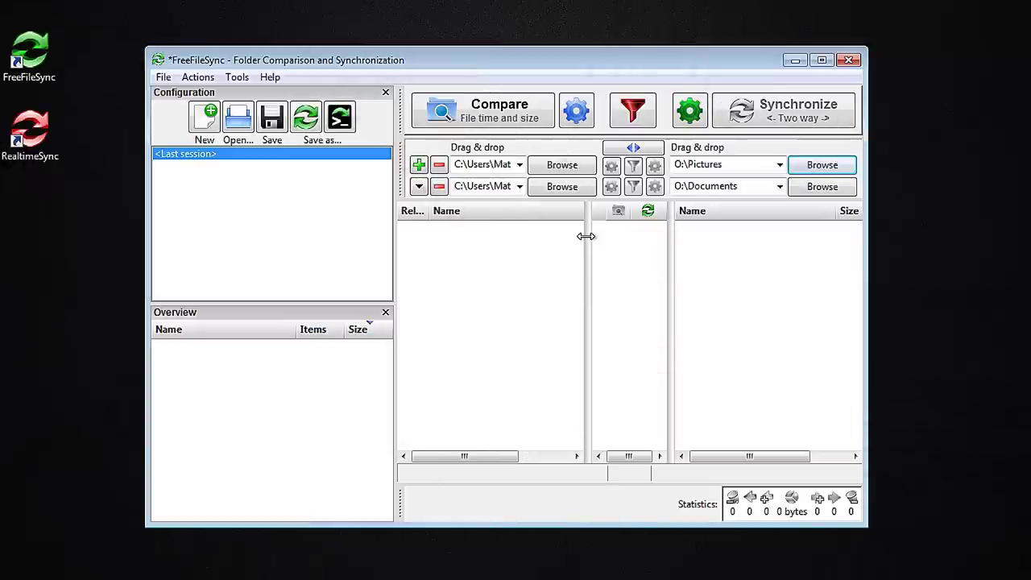
Set the synchronization variant to Mirror, keeping Recycle bin for deleted files.
{"action": "left_click", "coordinate": [690, 112]}
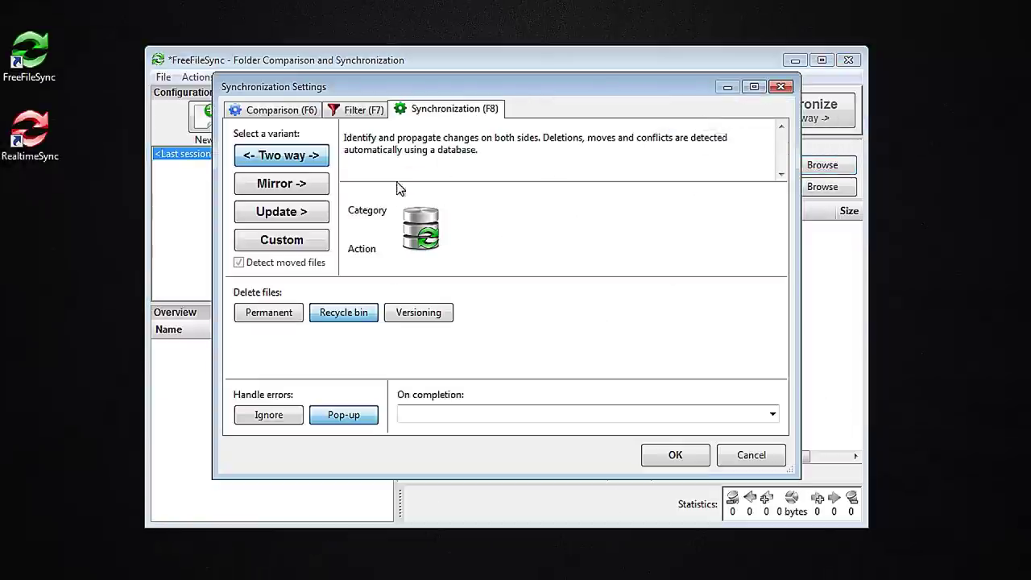
{"action": "left_click", "coordinate": [297, 182]}
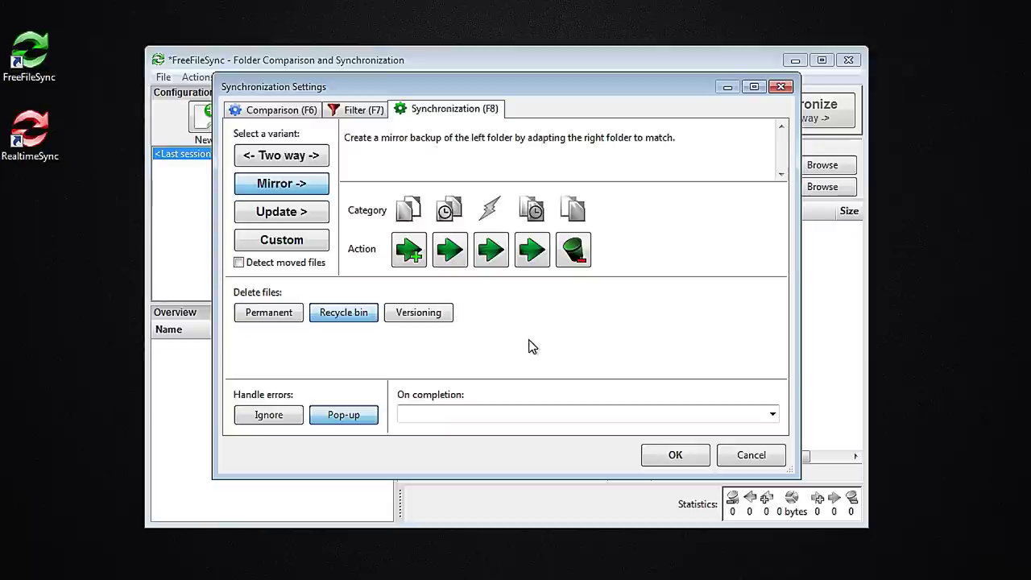
{"action": "left_click", "coordinate": [672, 456]}
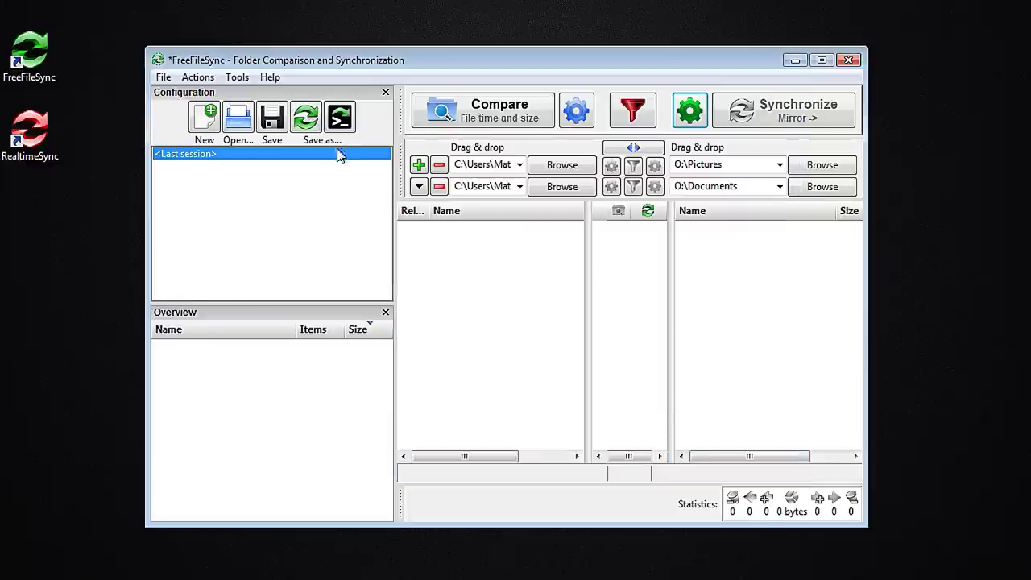
Save the synchronization setup as a batch job named BatchRun on Local Disk (C:).
{"action": "left_click", "coordinate": [346, 119]}
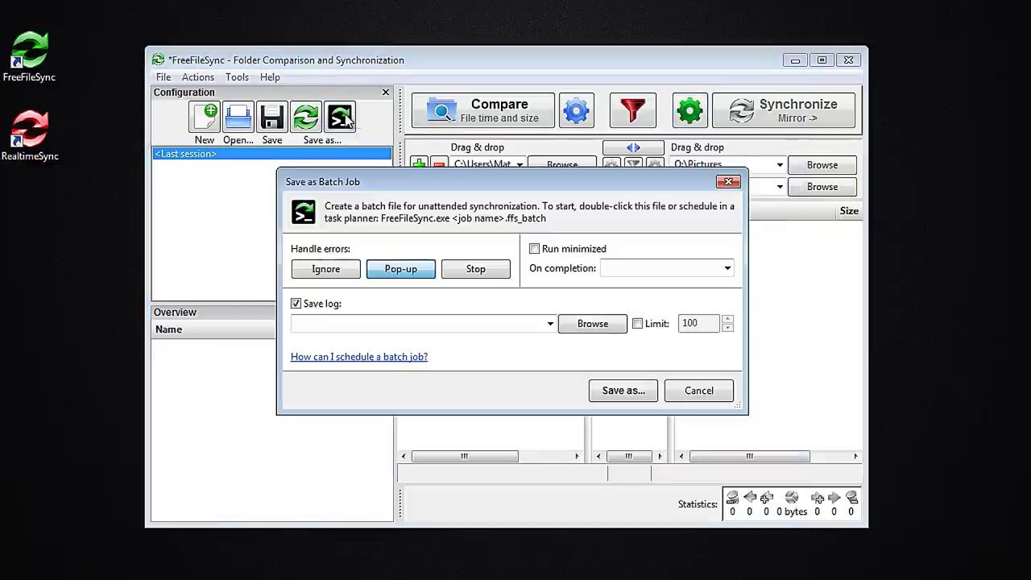
{"action": "left_click", "coordinate": [622, 390]}
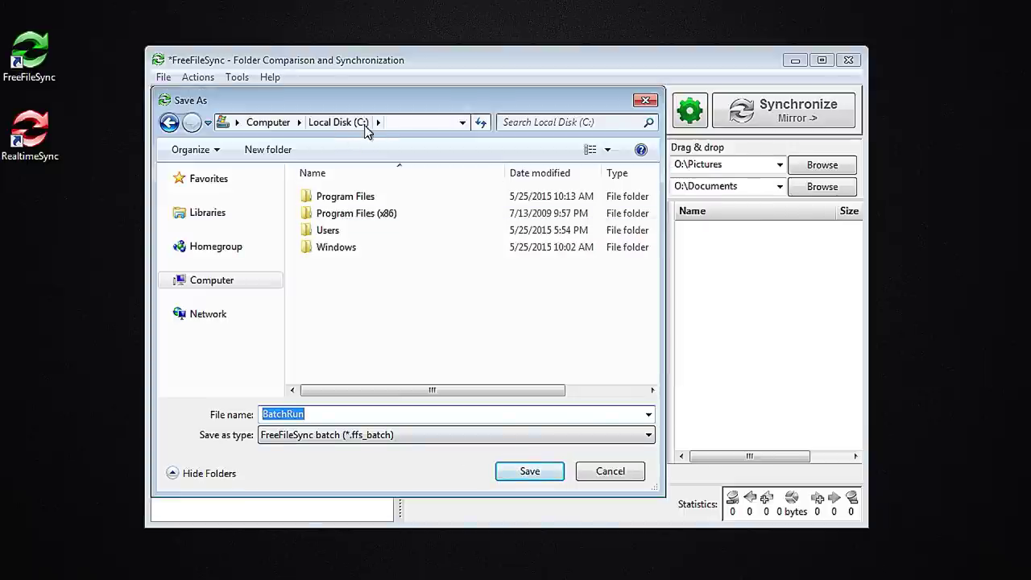
{"action": "left_click", "coordinate": [523, 471]}
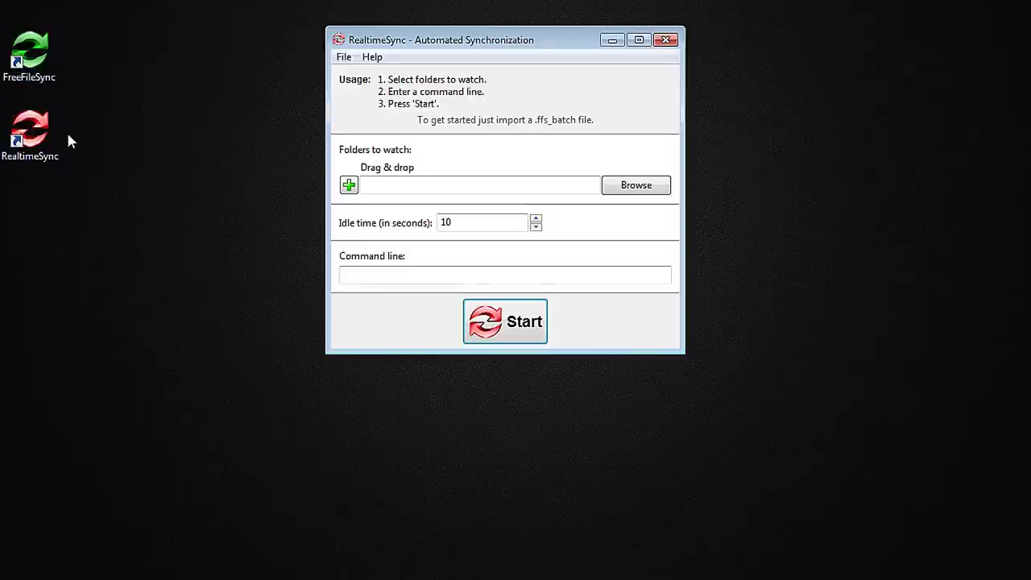
Load the BatchRun batch file from Local Disk (C:) into RealtimeSync and save it there as a RealtimeSync configuration.
{"action": "left_click", "coordinate": [343, 57]}
{"action": "left_click", "coordinate": [360, 74]}
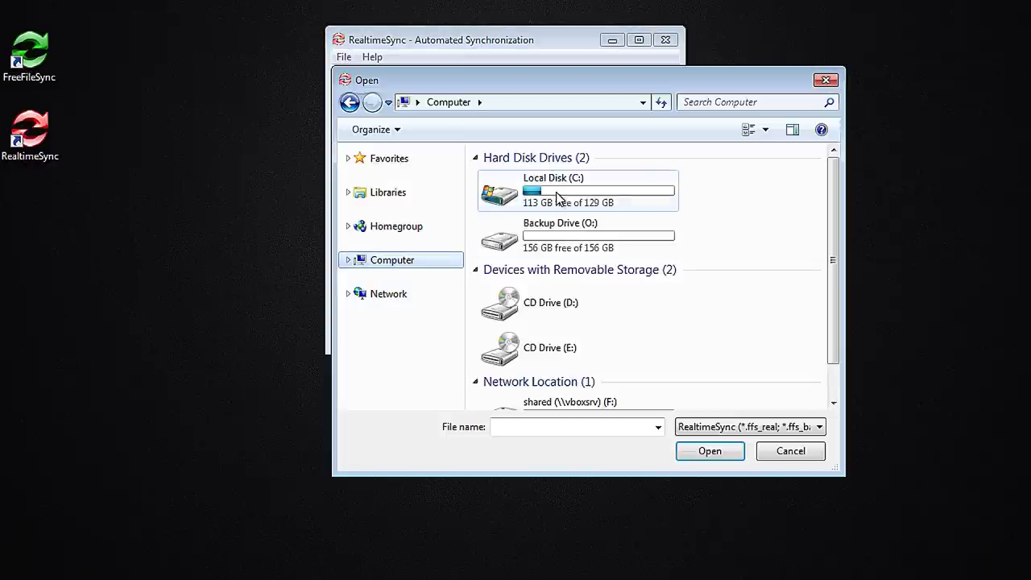
{"action": "double_click", "coordinate": [557, 198]}
{"action": "left_click", "coordinate": [519, 245]}
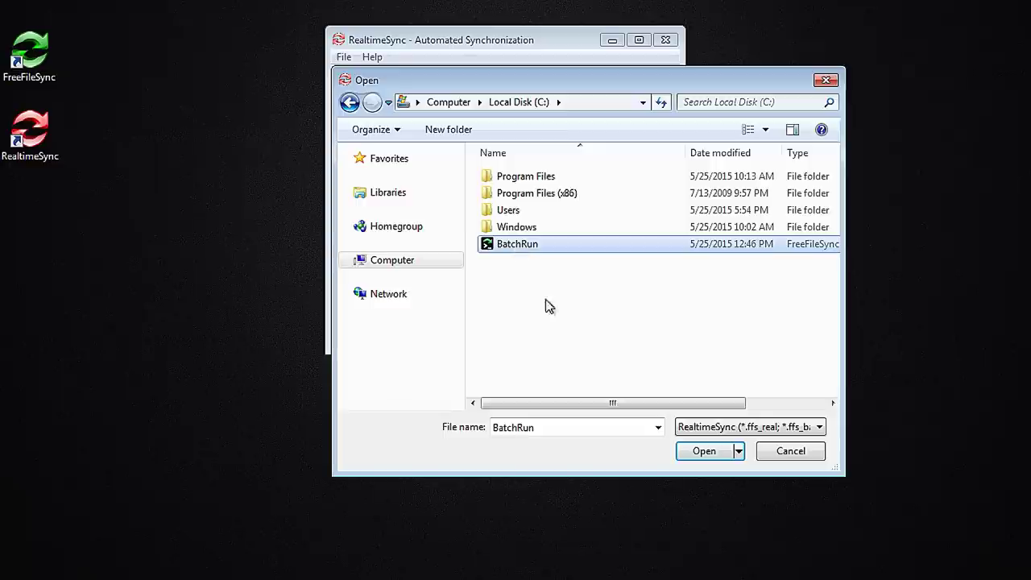
{"action": "left_click", "coordinate": [703, 450]}
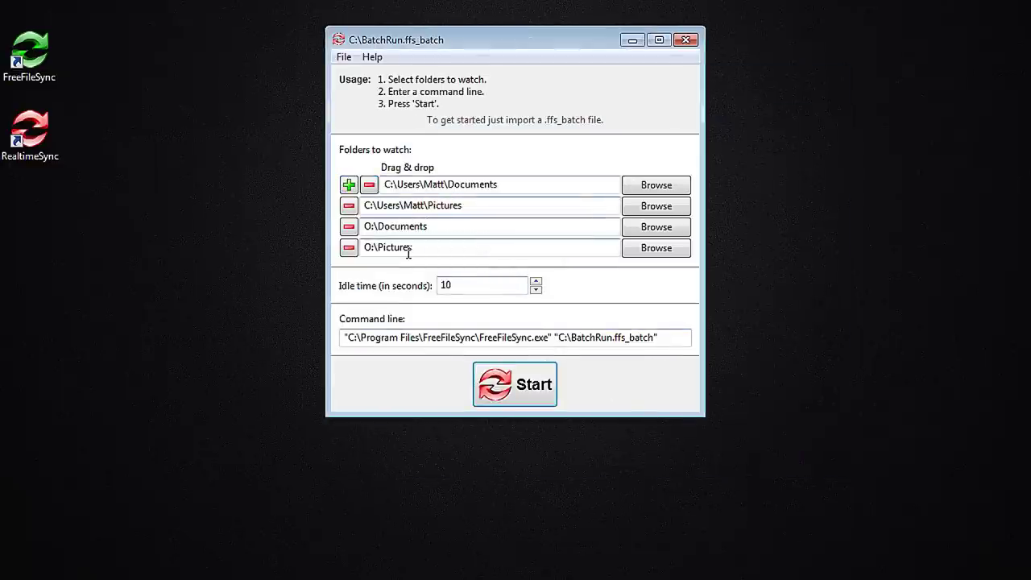
{"action": "left_click", "coordinate": [345, 57]}
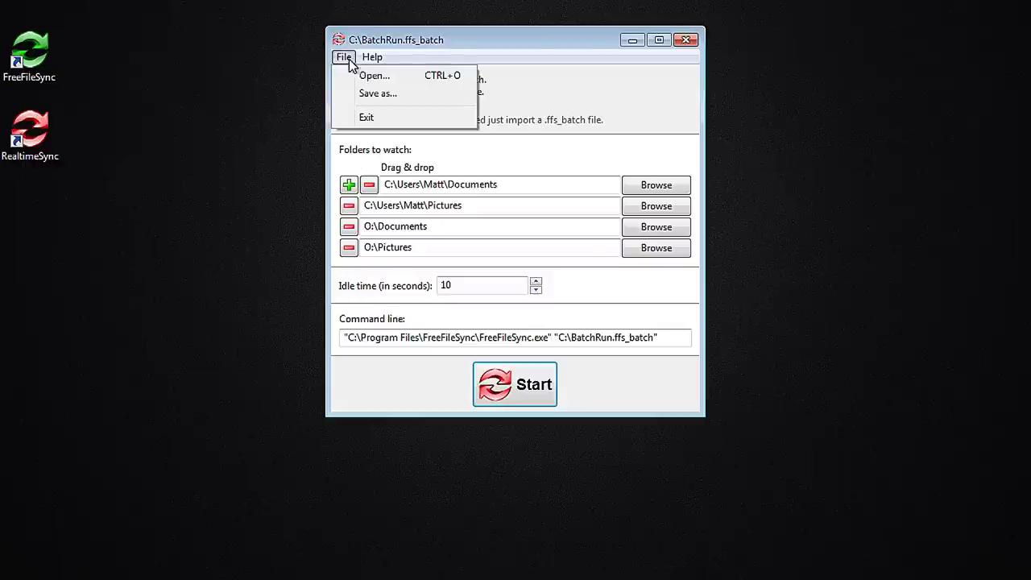
{"action": "left_click", "coordinate": [377, 93]}
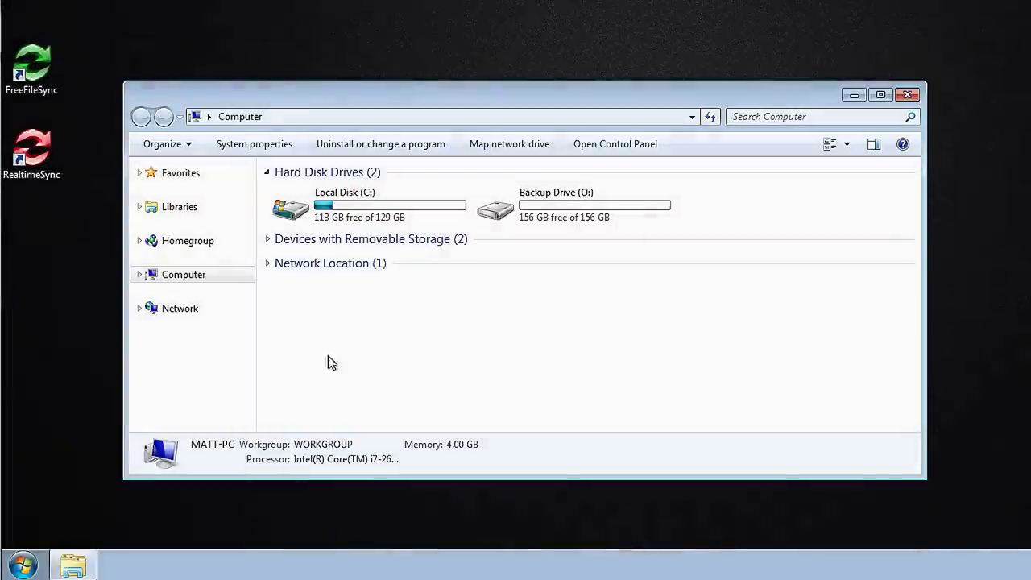
In Windows Explorer, move the BatchRun RealtimeSync configuration from Local Disk (C:) into the Start menu's Startup folder.
{"action": "double_click", "coordinate": [381, 214]}
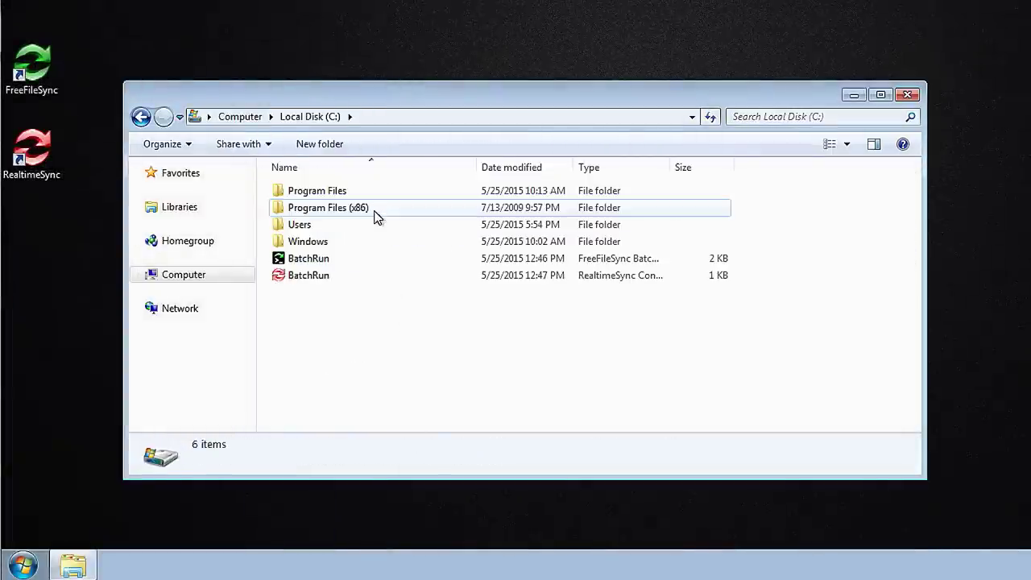
{"action": "left_click", "coordinate": [326, 282]}
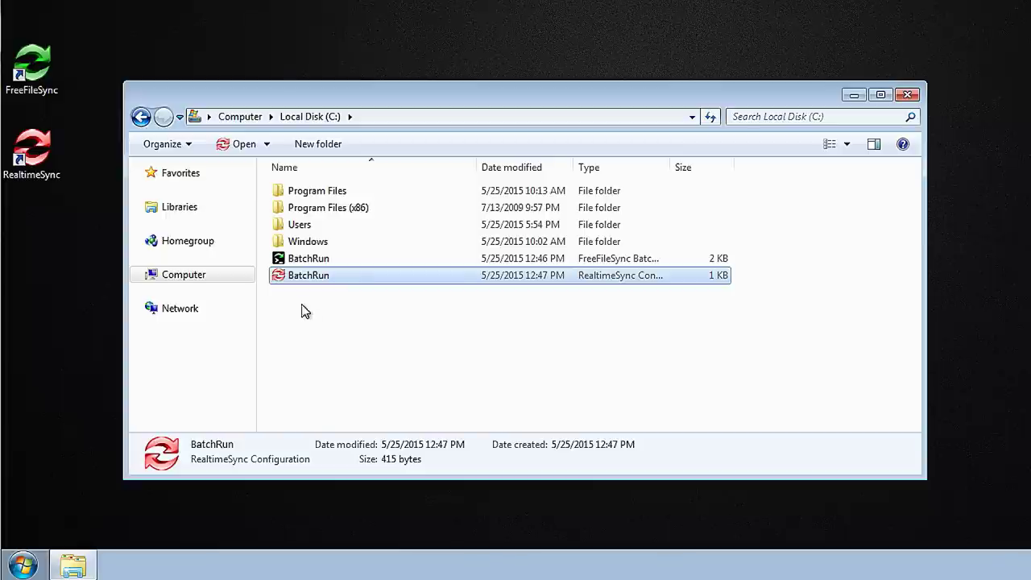
{"action": "left_click", "coordinate": [315, 259]}
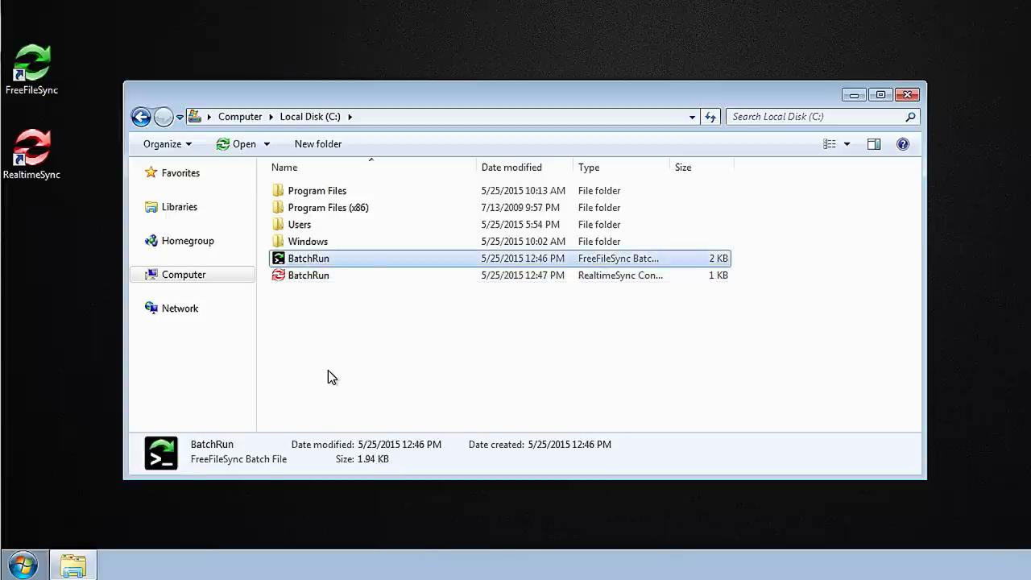
{"action": "left_click", "coordinate": [318, 278]}
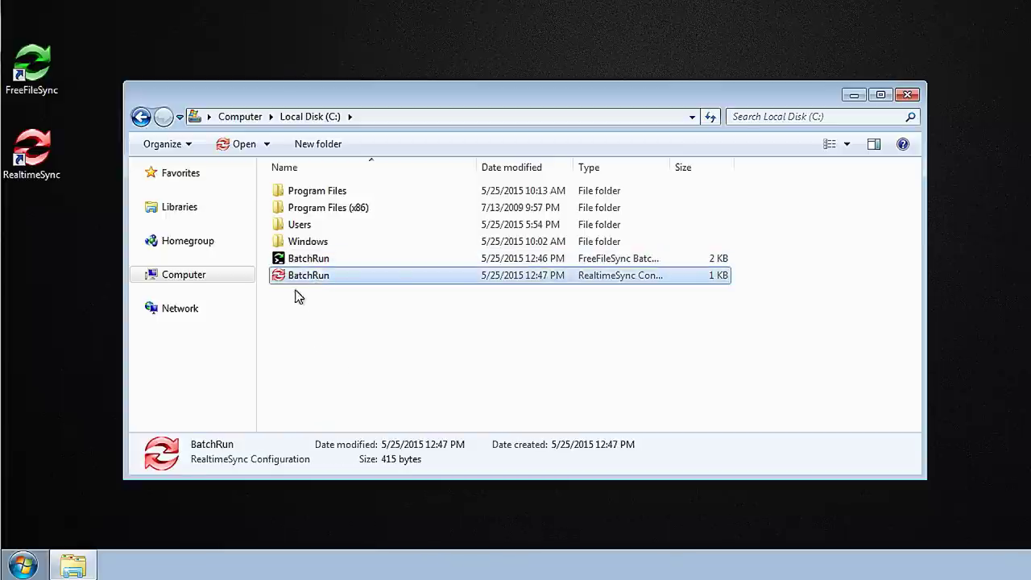
{"action": "left_click_drag", "start_coordinate": [285, 282], "coordinate": [28, 564]}
{"action": "left_click_drag", "start_coordinate": [51, 507], "coordinate": [62, 392]}
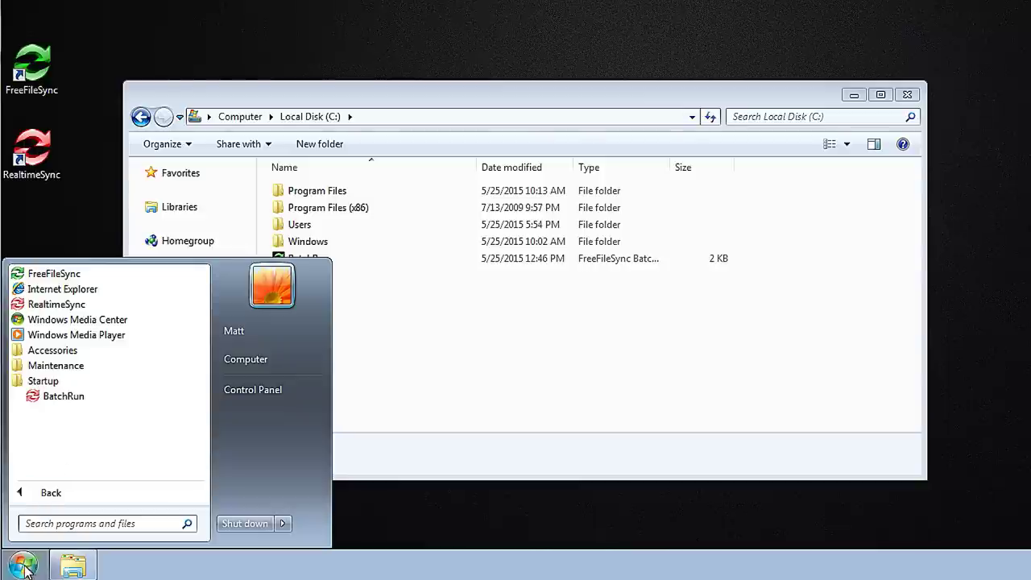
Restart the computer.
{"action": "left_click", "coordinate": [282, 523]}
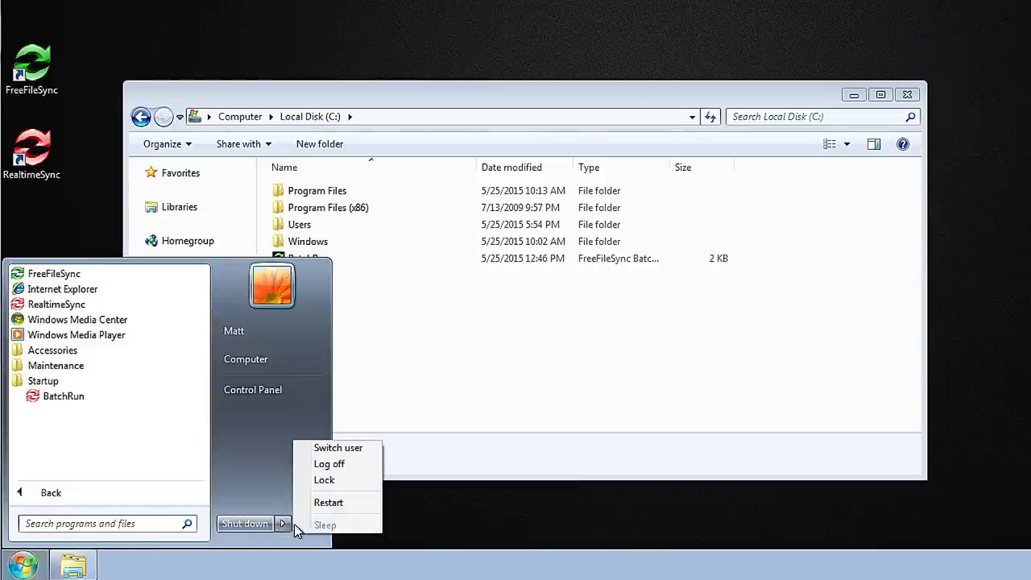
{"action": "left_click", "coordinate": [338, 503]}
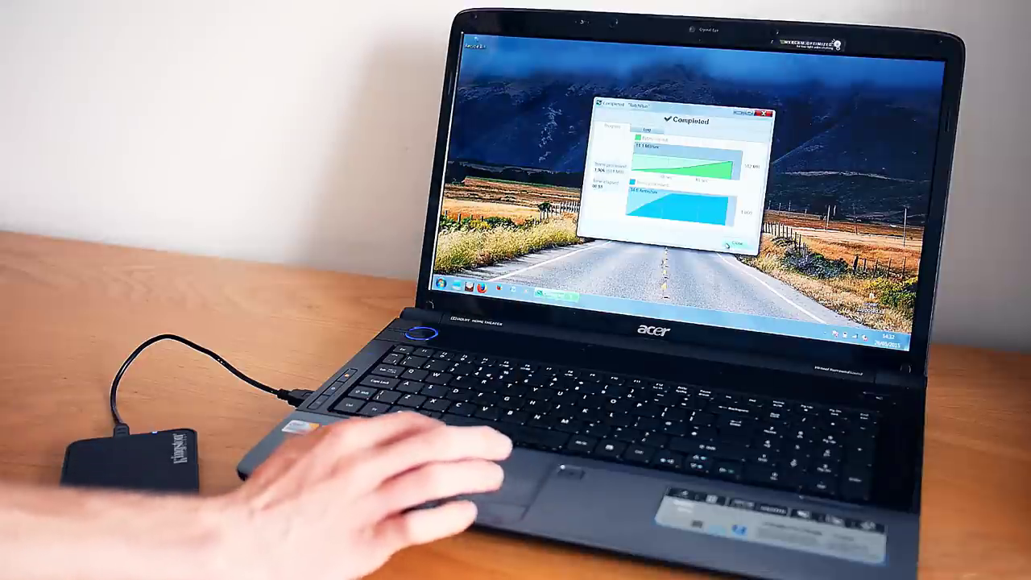
Close the completed BatchRun synchronization window on the laptop.
{"action": "left_click", "coordinate": [733, 245]}
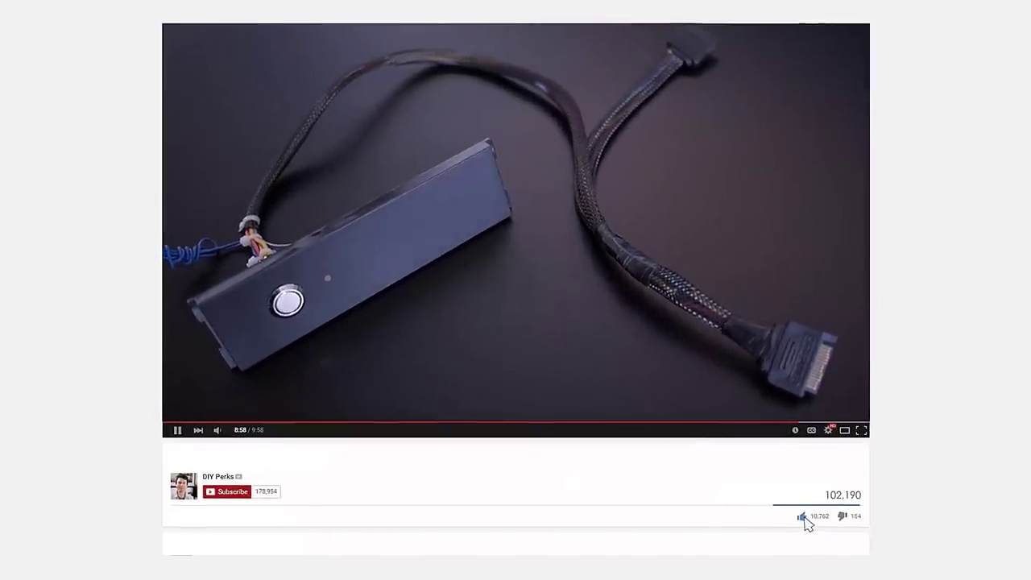
Subscribe to the DIY Perks channel on YouTube.
{"action": "left_click", "coordinate": [230, 493]}
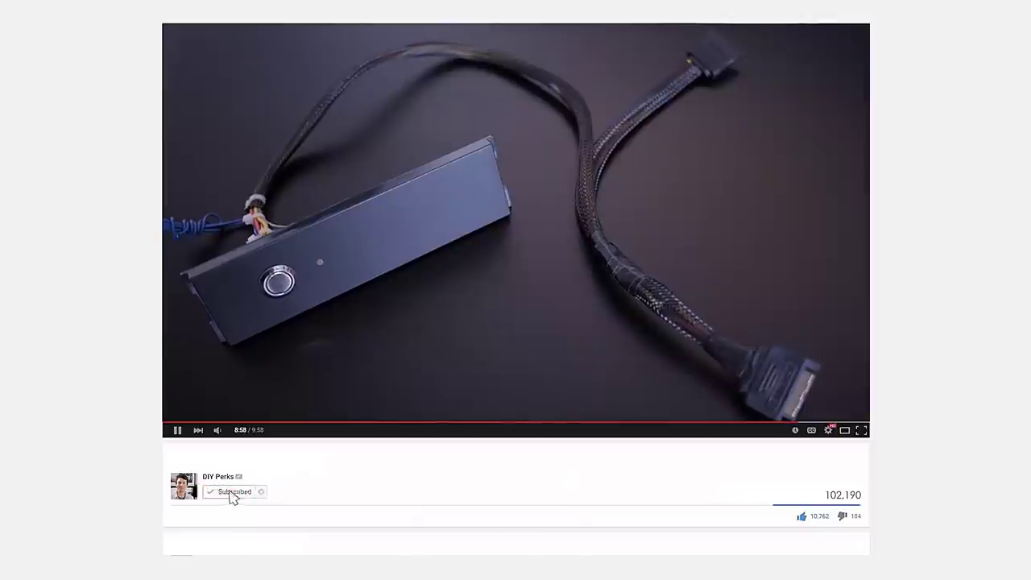